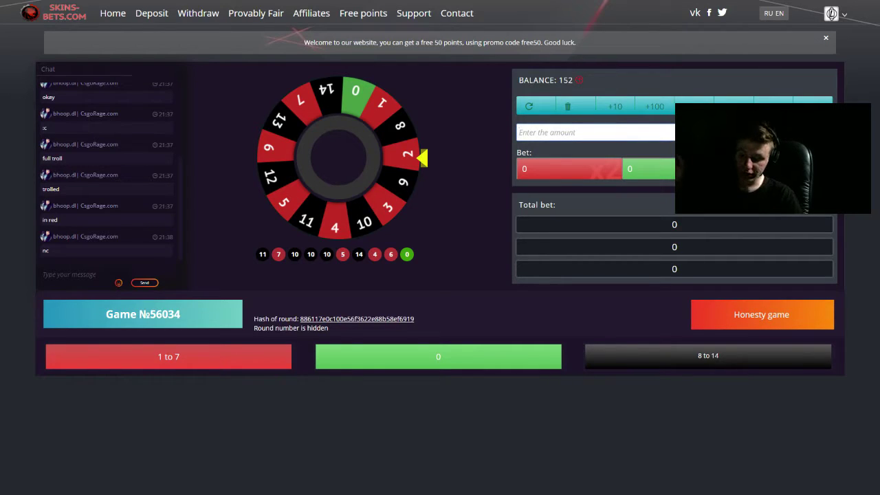
Step: Place a 54-point bet on red (1 to 7) in game 56035, then begin the next amount
left_click(597, 165)
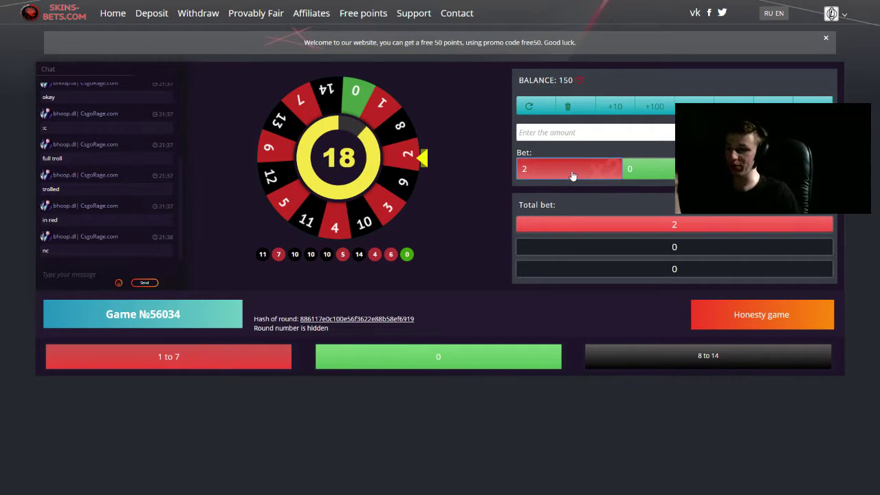
left_click(575, 132)
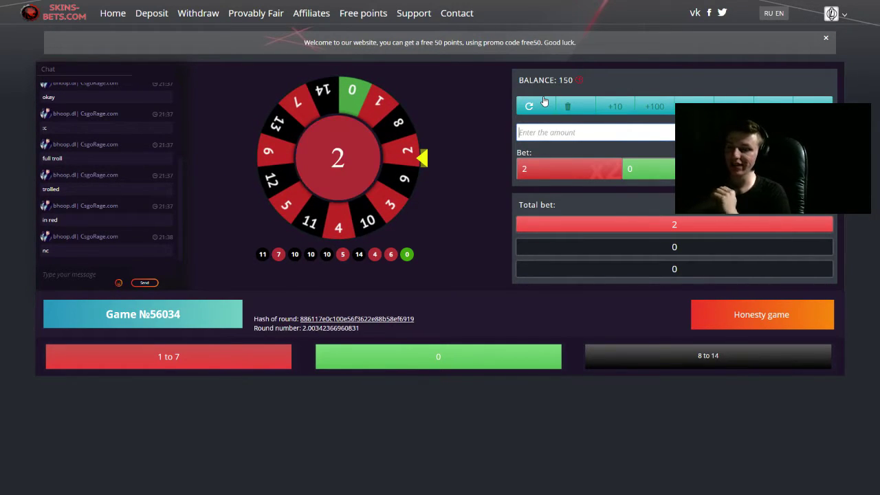
type("54")
left_click(168, 356)
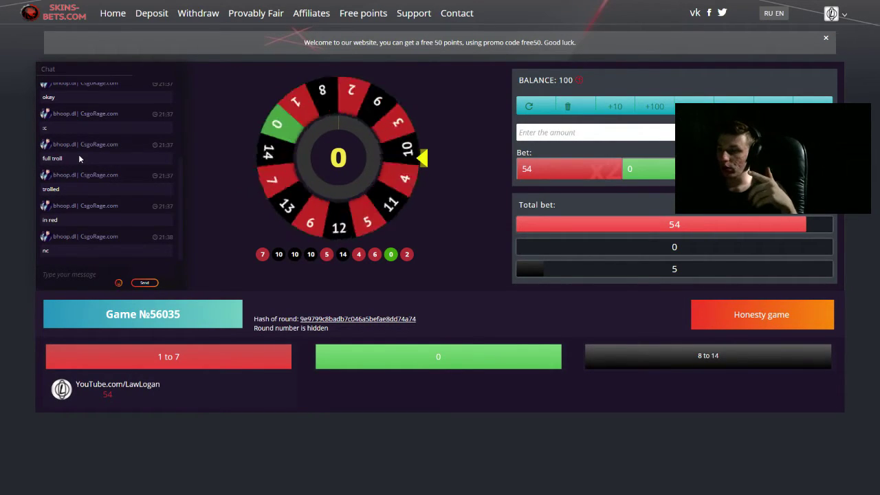
left_click(581, 133)
type("108")
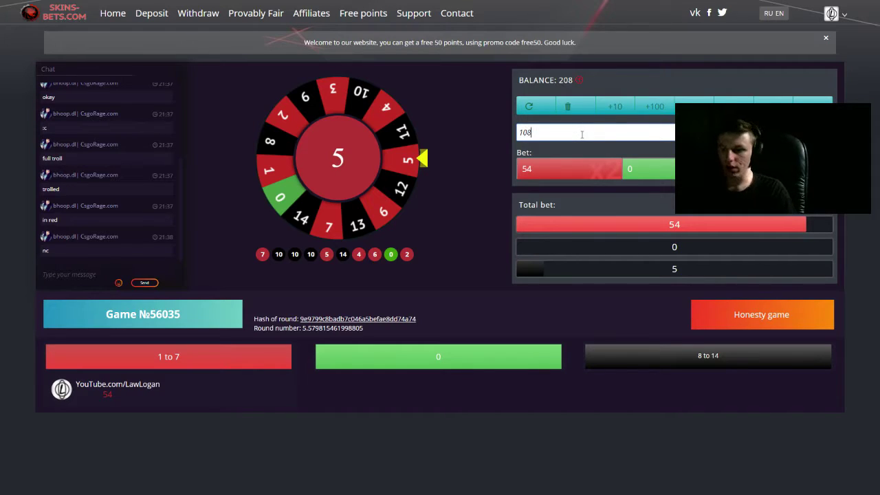
Step: Bet 108 on red in game 56036, then stake 100 on black (8 to 14)
left_click(558, 171)
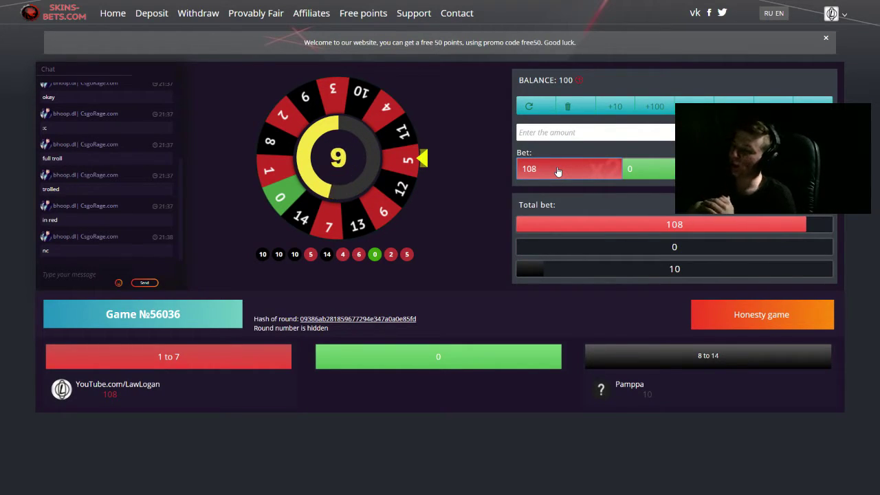
left_click(586, 131)
type("100")
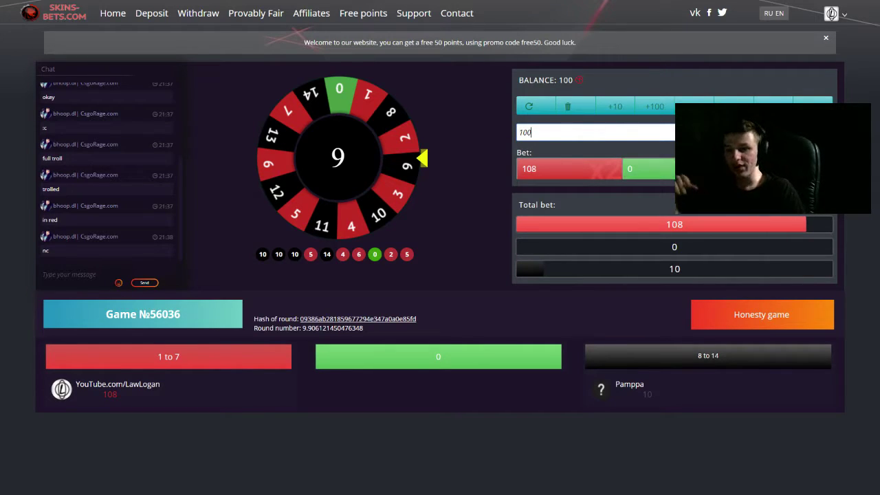
left_click(708, 356)
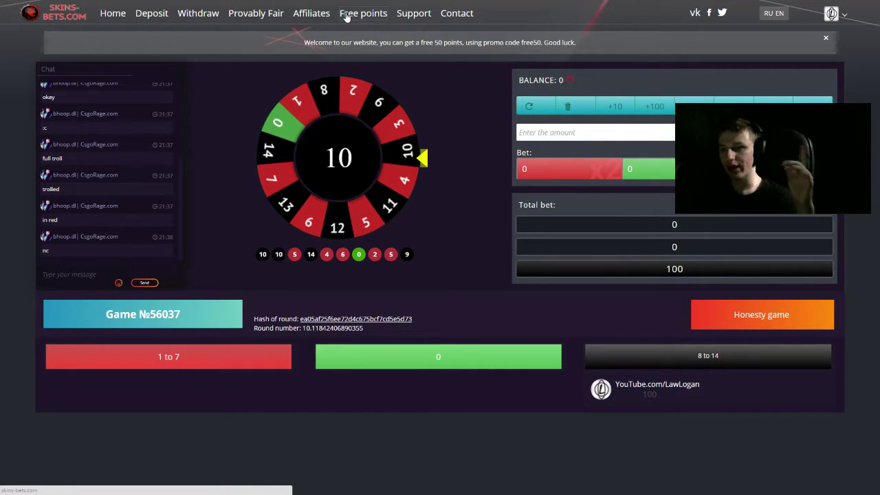
Step: Let the 100-point black bet pay out on 10, then select the bet amount field
left_click(545, 134)
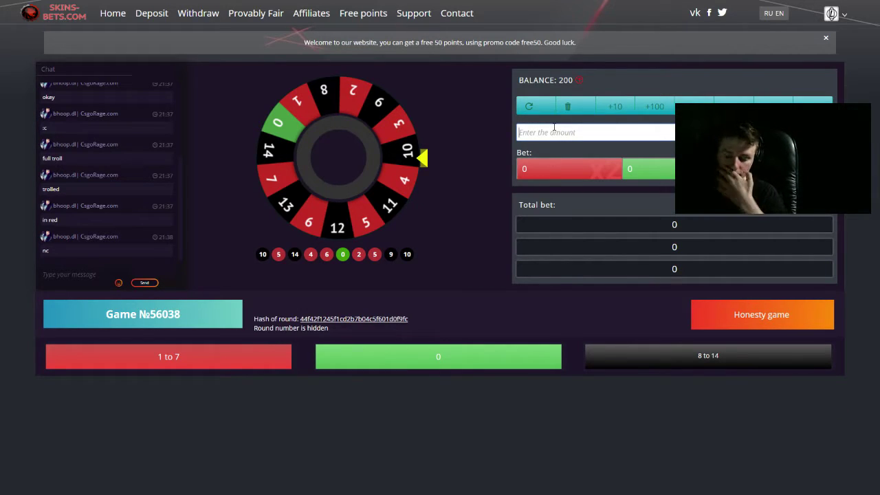
Step: Bet 80 on black (8 to 14) in game 56038
left_click_drag(340, 187, 337, 197)
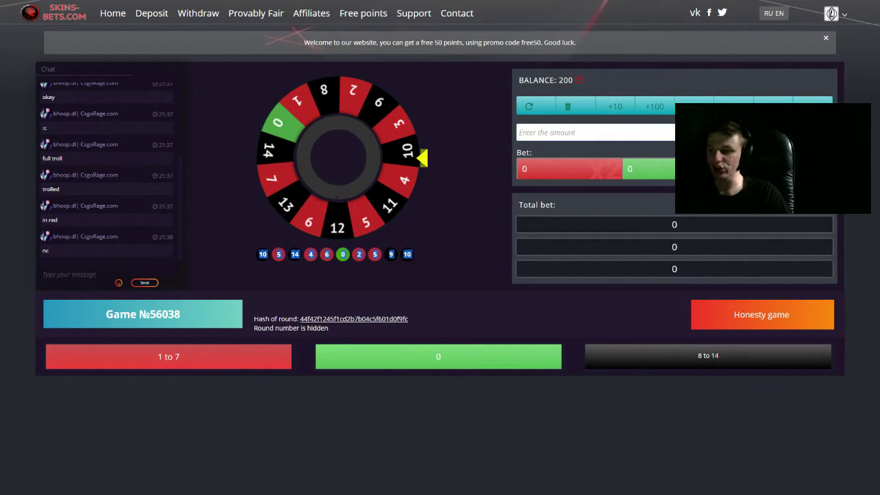
left_click(593, 134)
type("50")
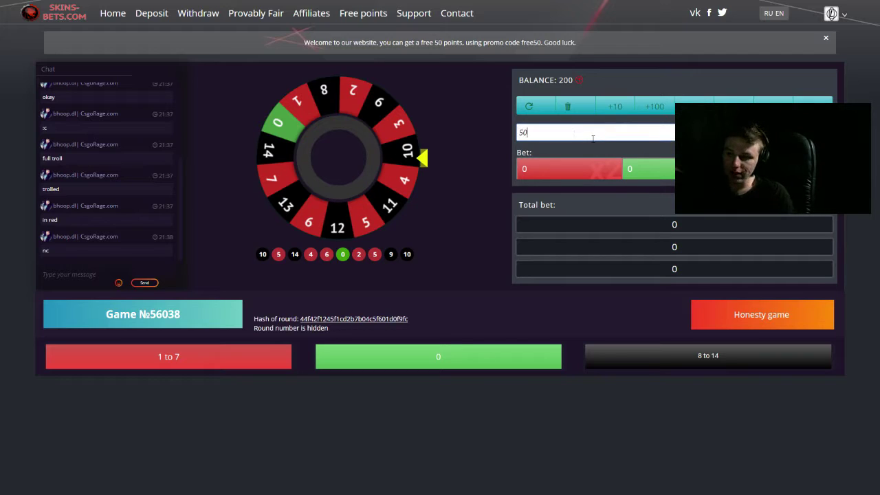
left_click(709, 355)
type("less g")
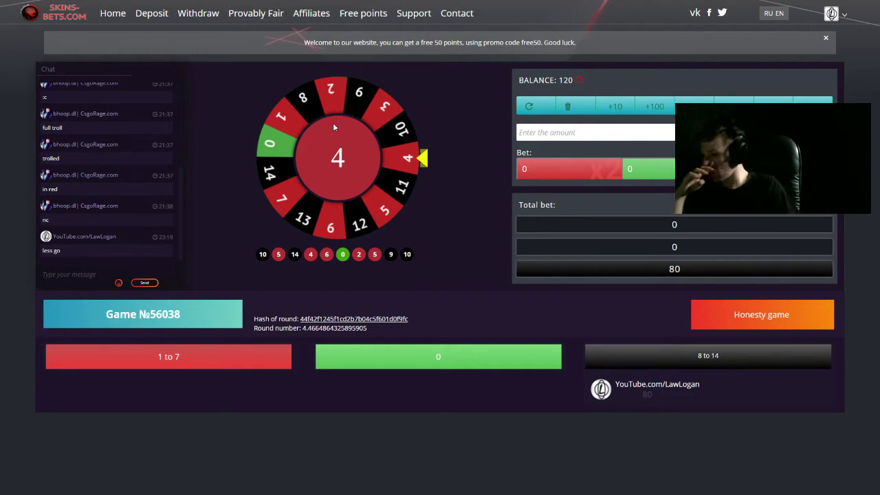
Step: Stake the entire 120 balance on red (1 to 7) in game 56039
left_click(565, 132)
left_click(565, 168)
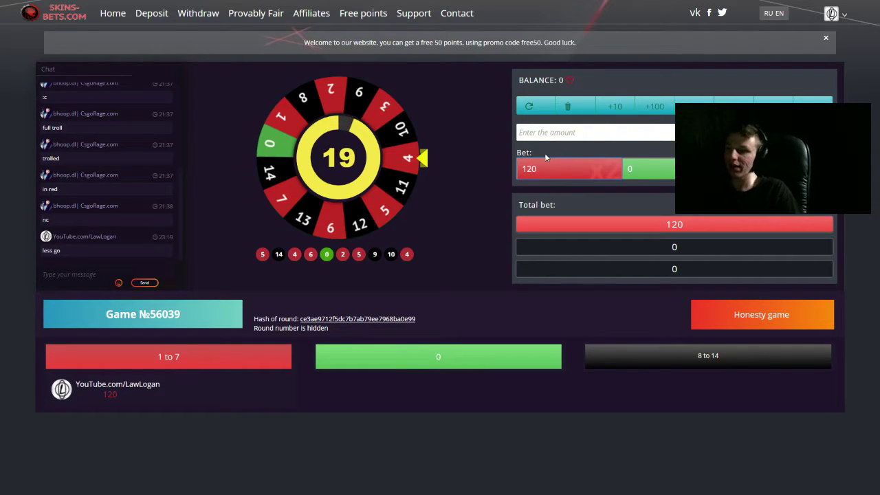